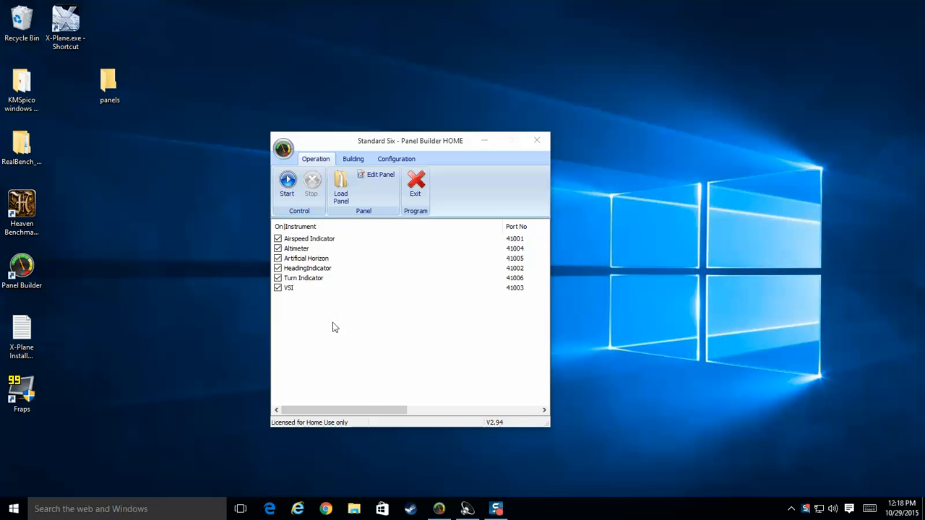
# Step: Start the Standard Six panel and adjust the artificial horizon's size and position between the airspeed indicator and the altimeter
pyautogui.moveTo(449, 144); pyautogui.dragTo(496, 105)
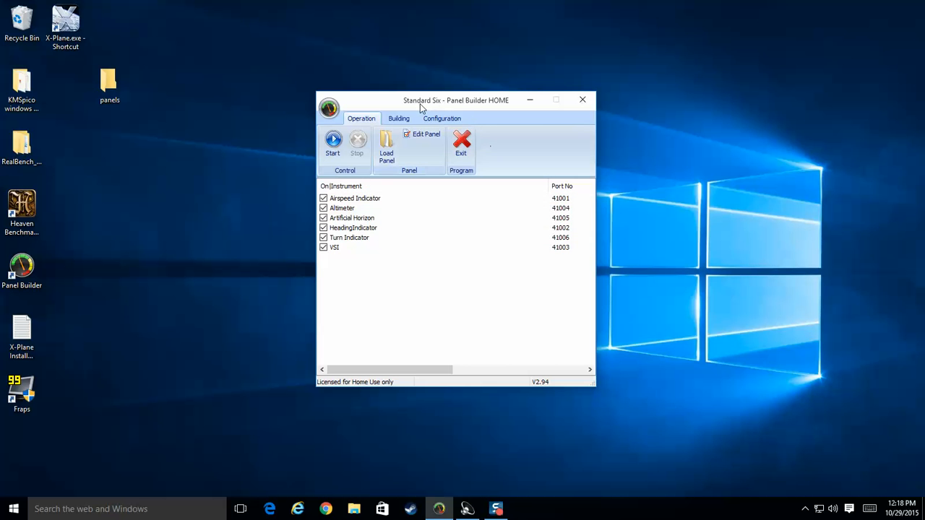
pyautogui.click(333, 142)
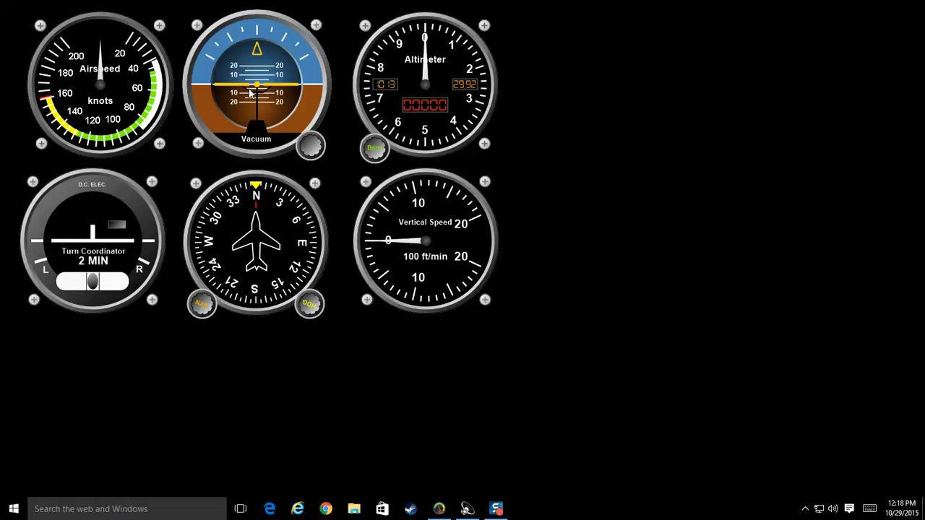
pyautogui.moveTo(250, 92)
pyautogui.mouseDown()
pyautogui.moveTo(499, 134)
pyautogui.moveTo(297, 84)
pyautogui.moveTo(236, 91)
pyautogui.moveTo(346, 266)
pyautogui.moveTo(724, 205)
pyautogui.moveTo(251, 85)
pyautogui.mouseUp()
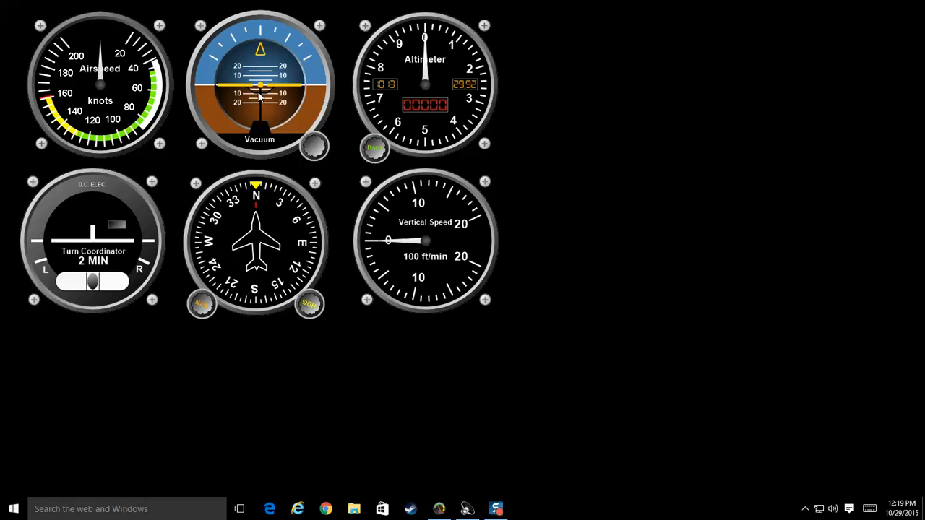
pyautogui.scroll(-5, 259, 93)
pyautogui.scroll(5, 257, 92)
pyautogui.moveTo(275, 90)
pyautogui.mouseDown()
pyautogui.moveTo(301, 85)
pyautogui.moveTo(165, 77)
pyautogui.moveTo(288, 68)
pyautogui.moveTo(370, 75)
pyautogui.moveTo(222, 74)
pyautogui.moveTo(251, 74)
pyautogui.moveTo(265, 99)
pyautogui.mouseUp()
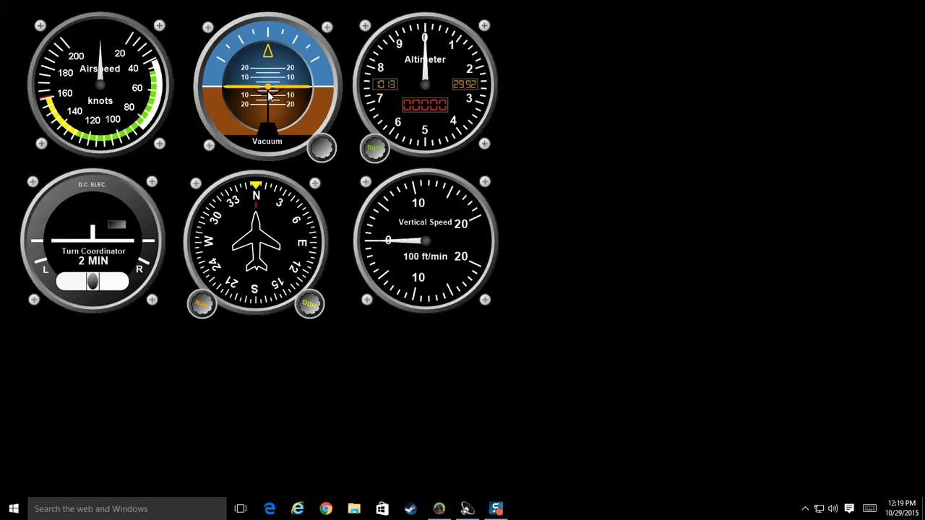
# Step: Lock the artificial horizon against being moved and unlock it again
pyautogui.rightClick(267, 77)
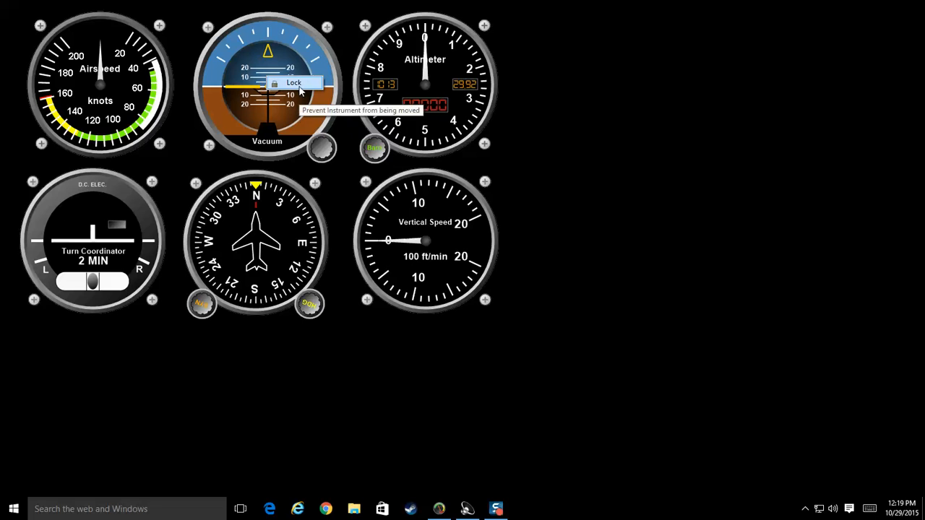
pyautogui.click(296, 83)
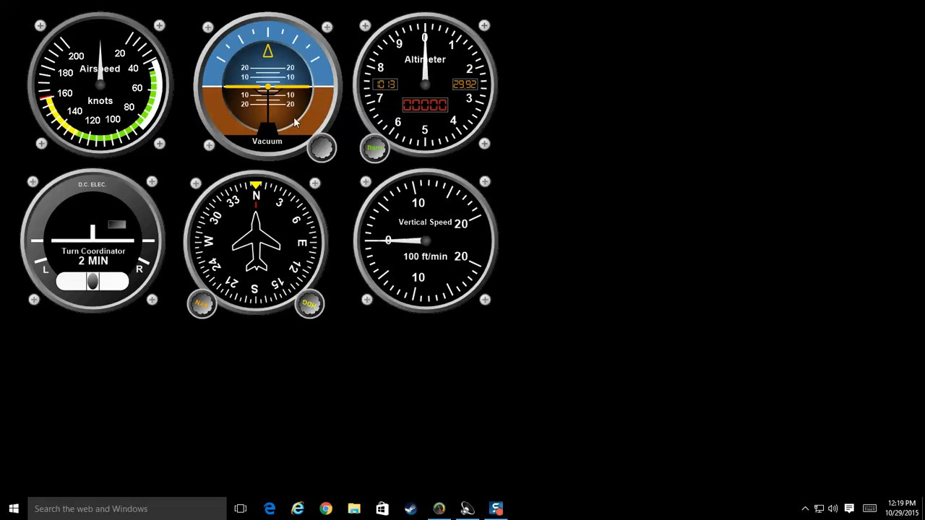
pyautogui.rightClick(263, 64)
pyautogui.click(269, 69)
# Step: Nudge the artificial horizon slightly towards the airspeed indicator and fine-tune its size
pyautogui.moveTo(297, 83); pyautogui.dragTo(271, 90)
pyautogui.scroll(4, 266, 88)
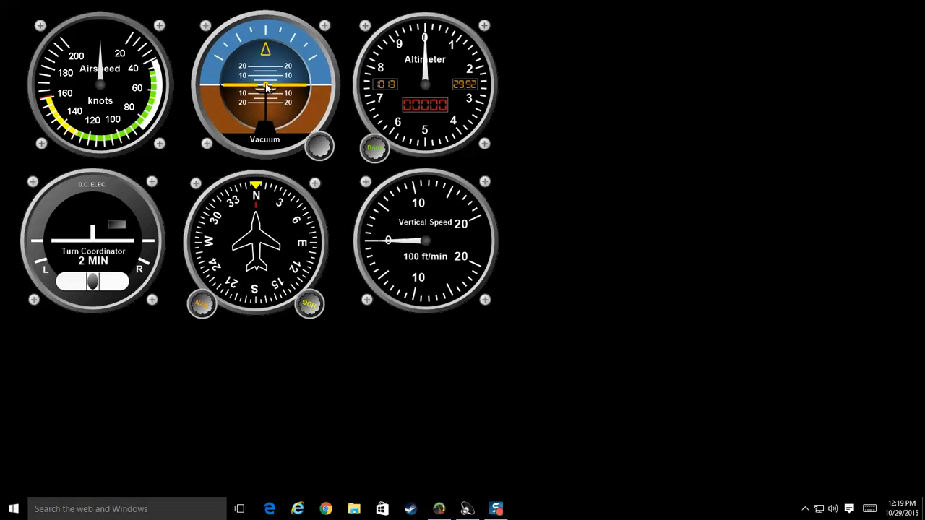
# Step: Return to the panel setup and add Com1Radio and Com2Radio from the Standard set's Comms instruments
pyautogui.click(441, 511)
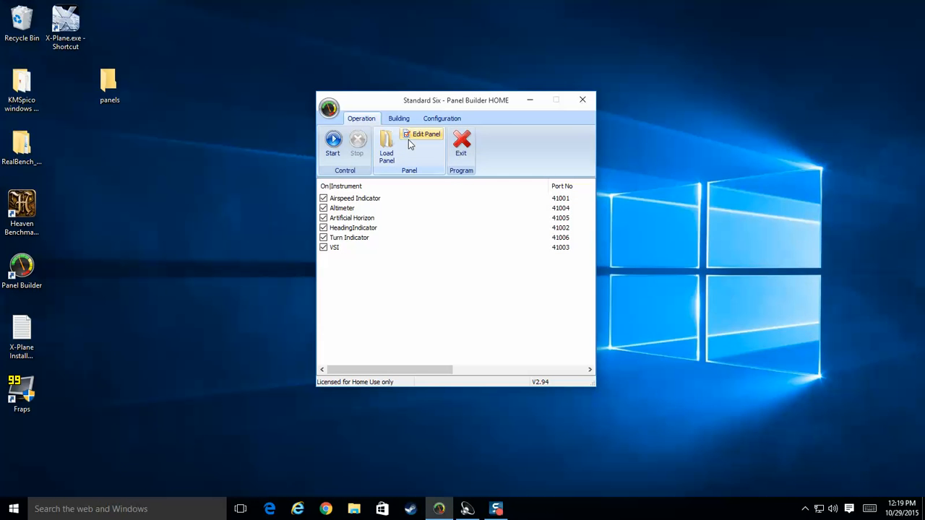
pyautogui.click(399, 118)
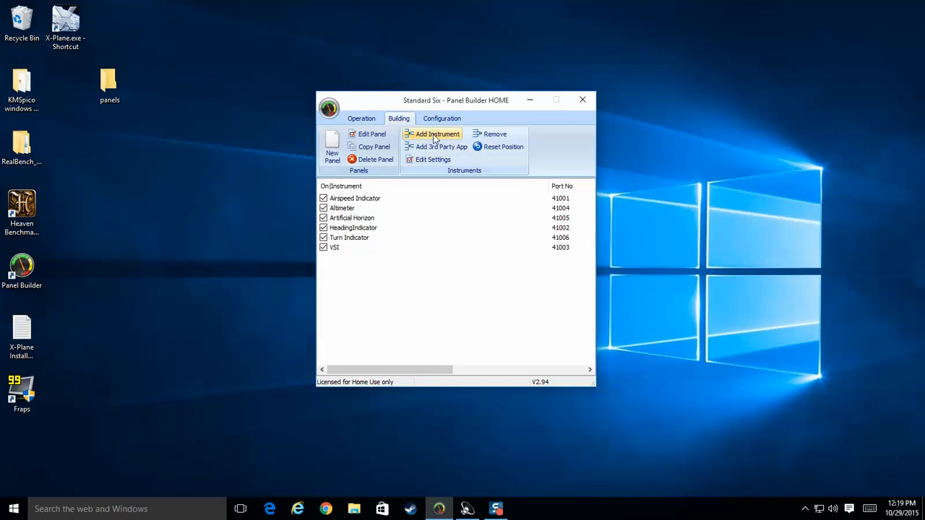
pyautogui.click(435, 136)
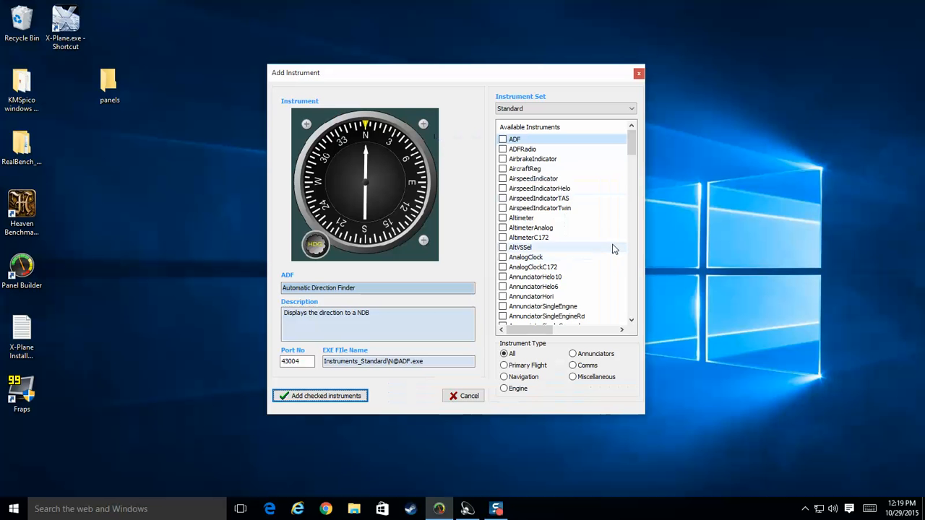
pyautogui.moveTo(635, 139); pyautogui.dragTo(645, 224)
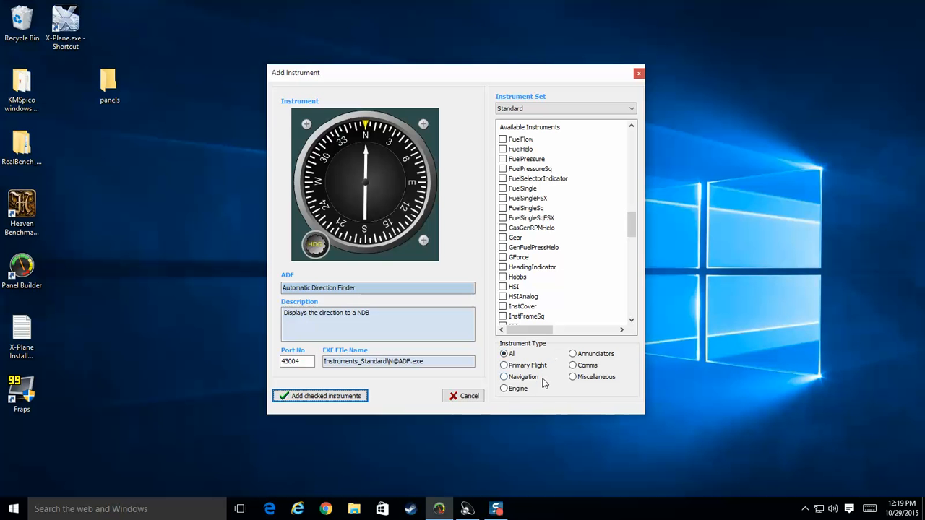
pyautogui.moveTo(632, 220); pyautogui.dragTo(629, 139)
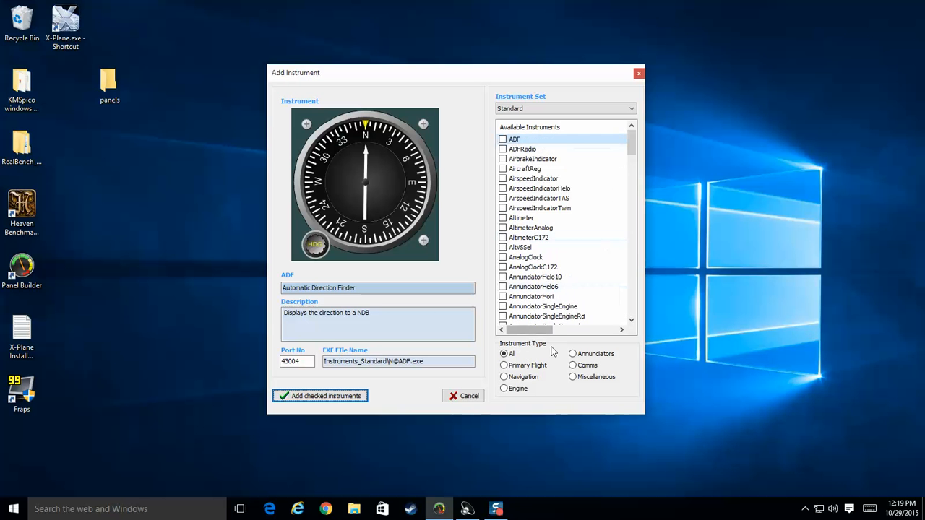
pyautogui.click(573, 366)
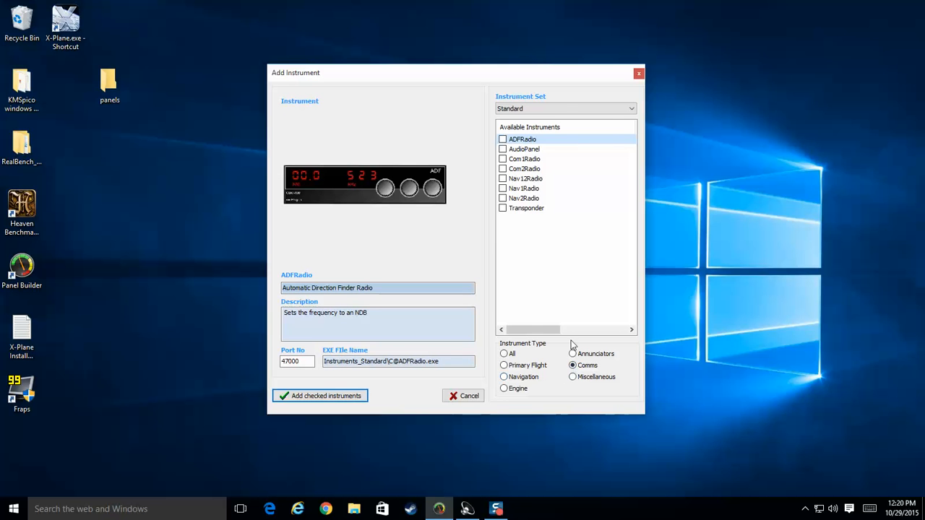
pyautogui.click(502, 159)
pyautogui.click(503, 169)
pyautogui.click(323, 396)
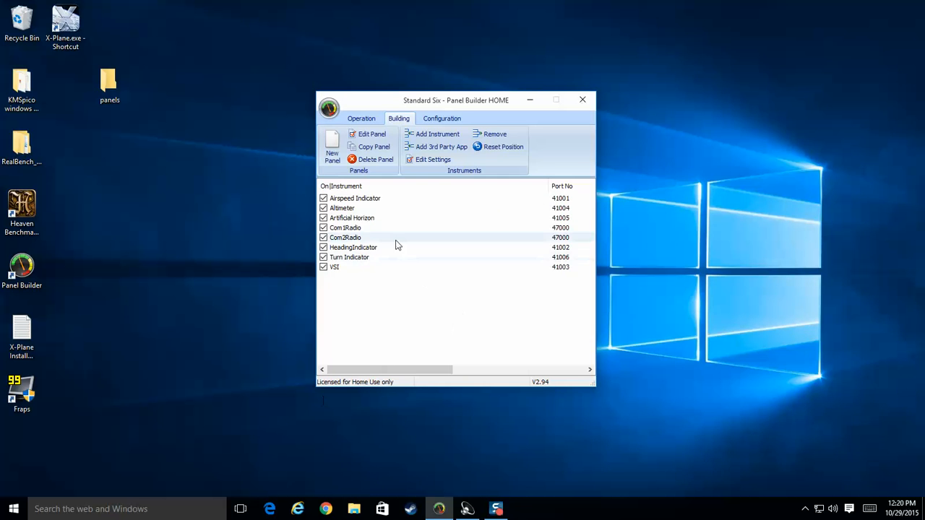
# Step: Start the panel and stack the COM 1 radio above the COM 2 radio in the empty area beyond the altimeter
pyautogui.click(361, 122)
pyautogui.click(335, 145)
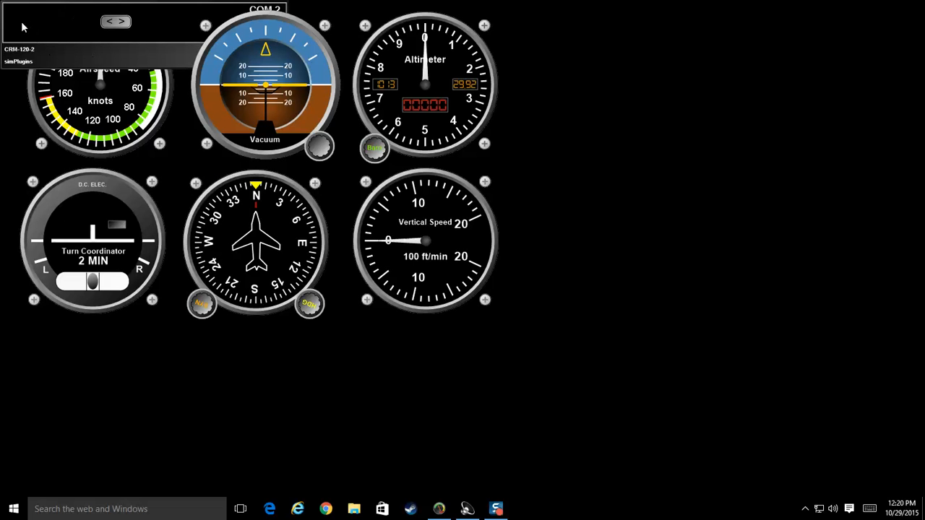
pyautogui.moveTo(57, 44); pyautogui.dragTo(692, 198)
pyautogui.moveTo(41, 16); pyautogui.dragTo(686, 106)
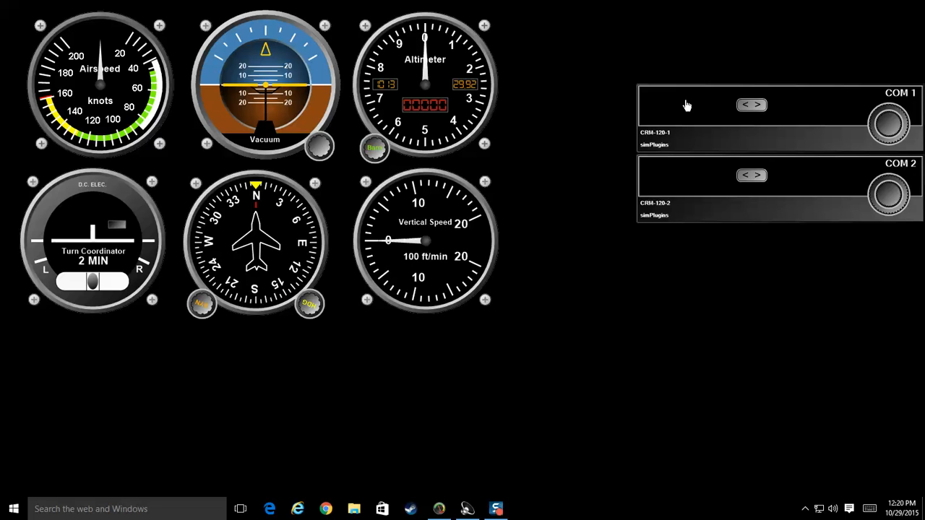
# Step: Lock the COM 1 and COM 2 radios in place
pyautogui.rightClick(671, 111)
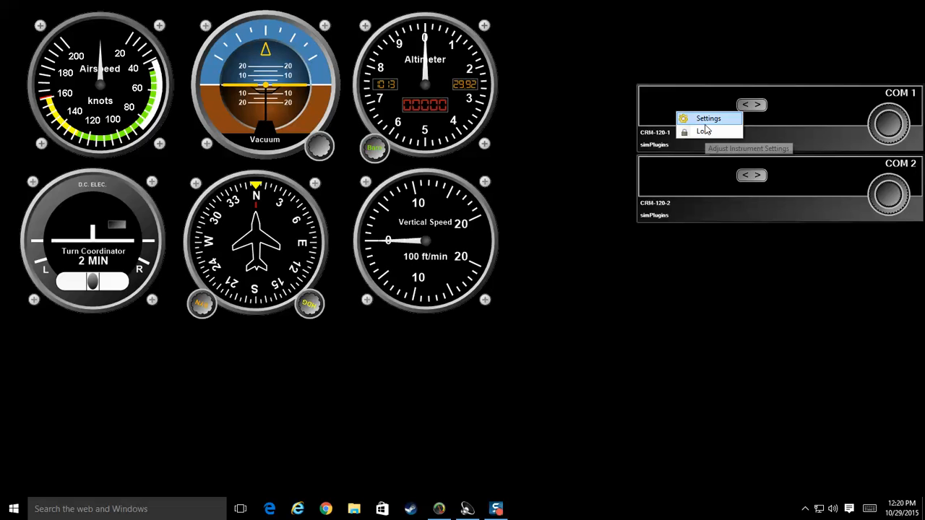
pyautogui.click(704, 132)
pyautogui.rightClick(703, 189)
pyautogui.click(735, 205)
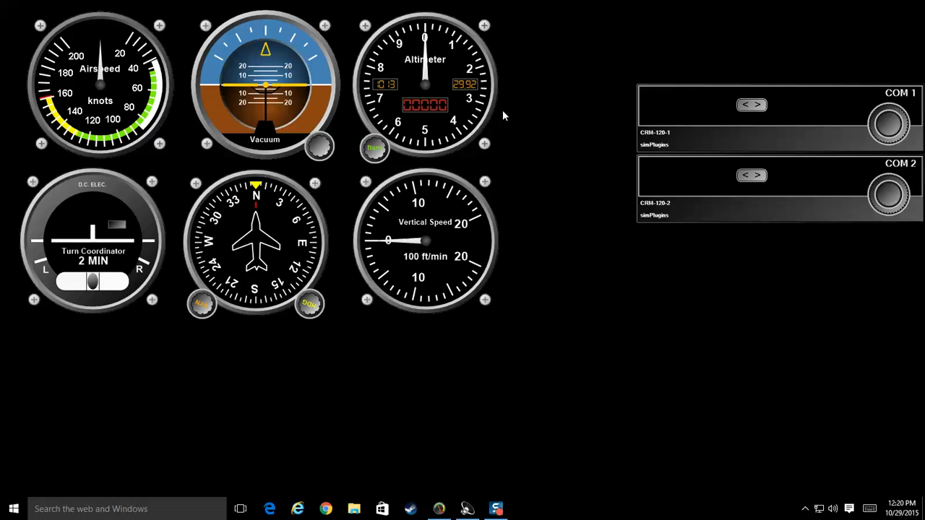
# Step: Unlock the COM 1 radio, try out resizing it, and lock it again at its original size
pyautogui.rightClick(694, 107)
pyautogui.click(726, 130)
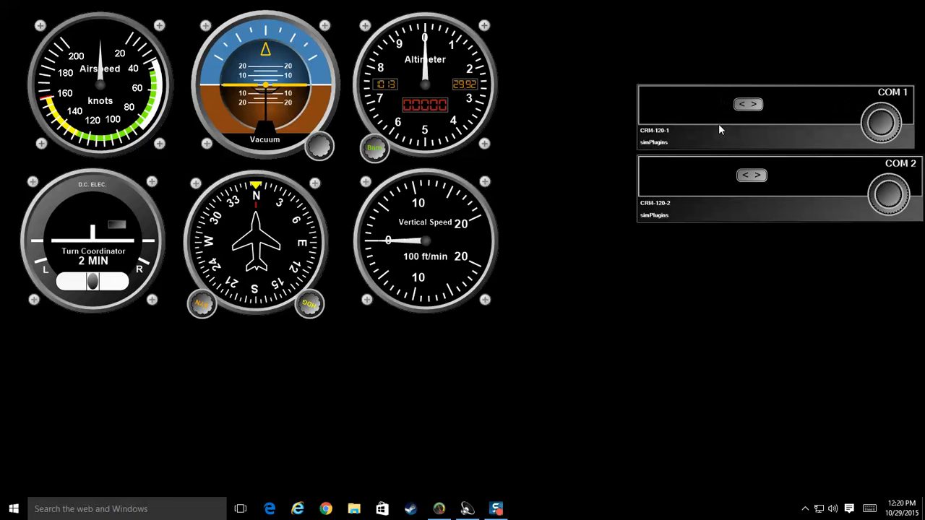
pyautogui.rightClick(719, 125)
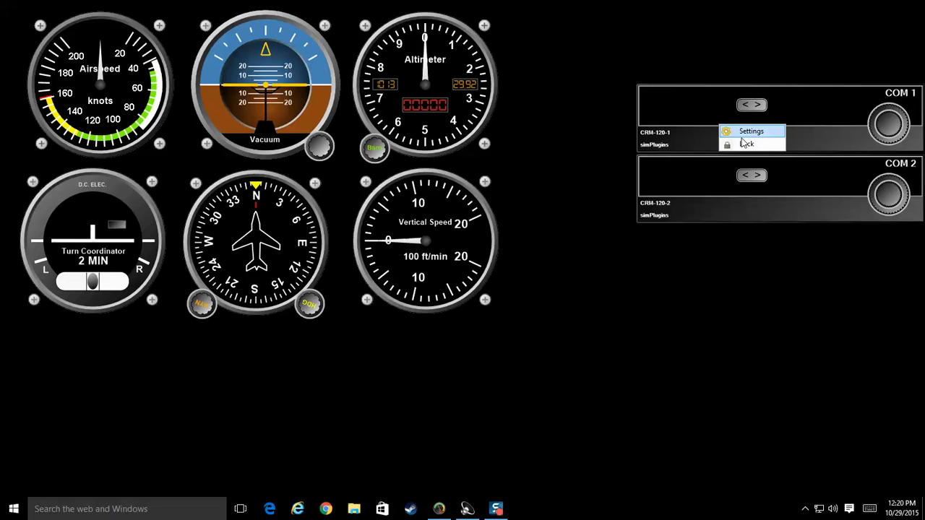
pyautogui.click(744, 144)
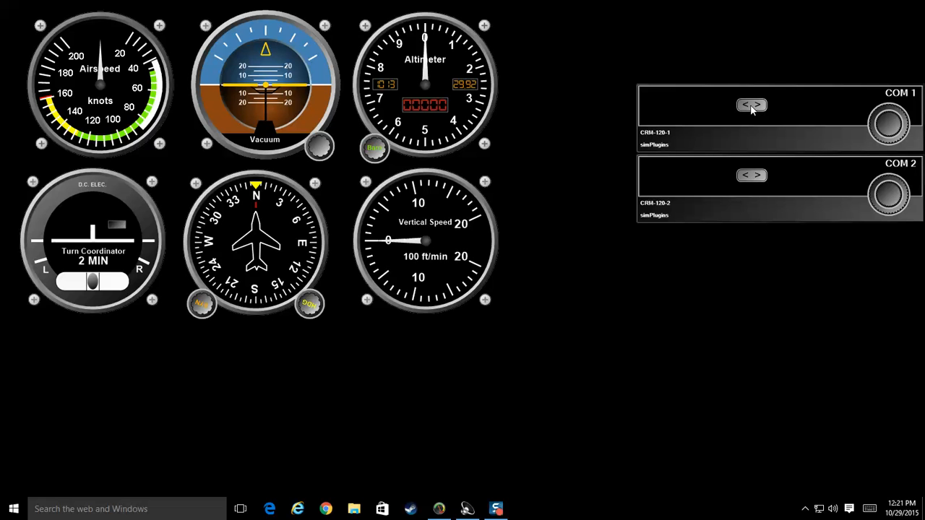
# Step: Return to the panel setup and add the Oil gauge from the Standard set's Engine instruments
pyautogui.click(446, 512)
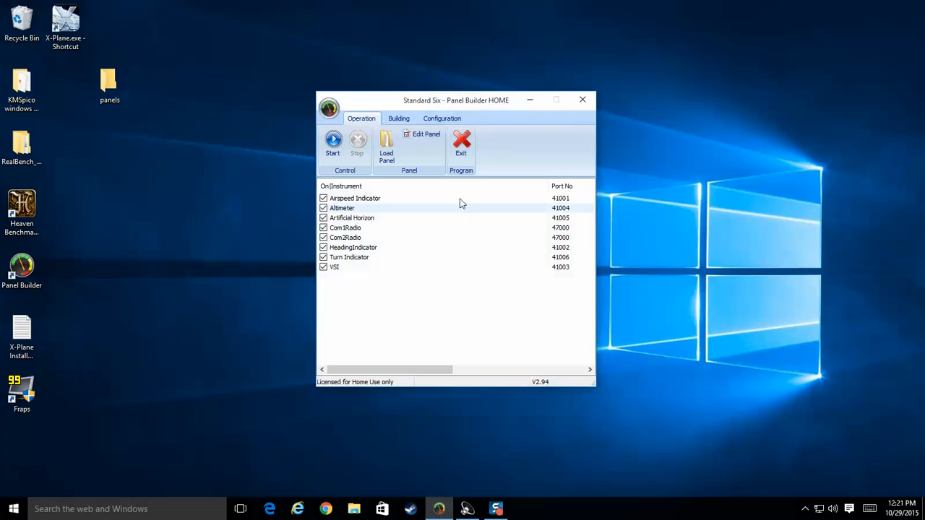
pyautogui.click(399, 120)
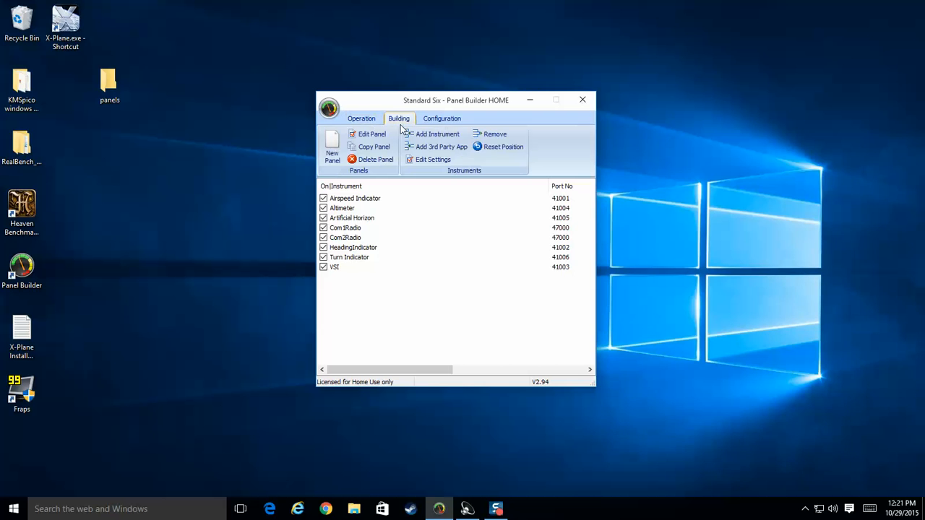
pyautogui.click(436, 133)
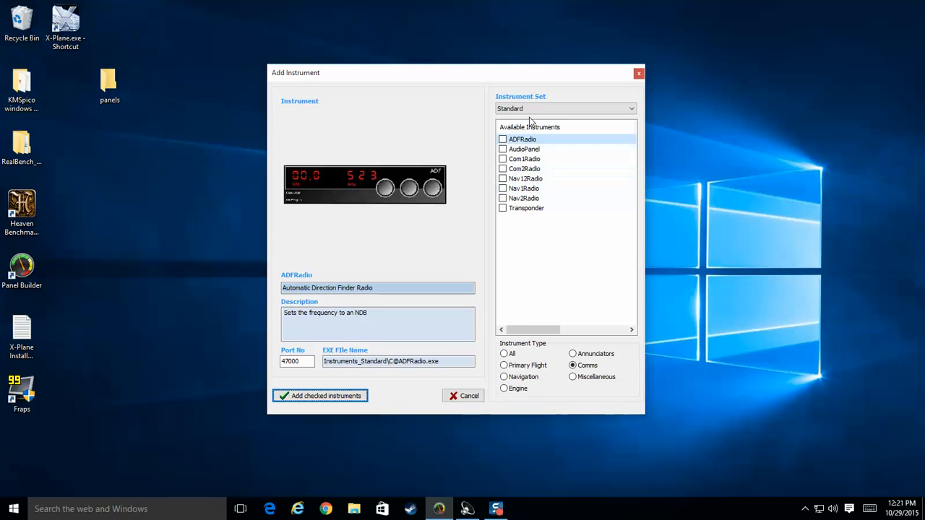
pyautogui.click(504, 388)
pyautogui.moveTo(631, 155); pyautogui.dragTo(629, 244)
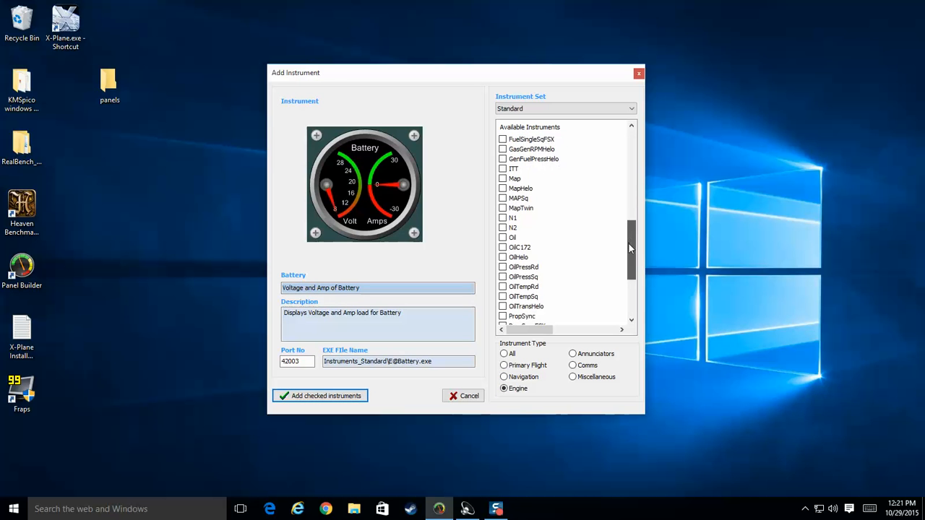
pyautogui.click(515, 238)
pyautogui.click(503, 239)
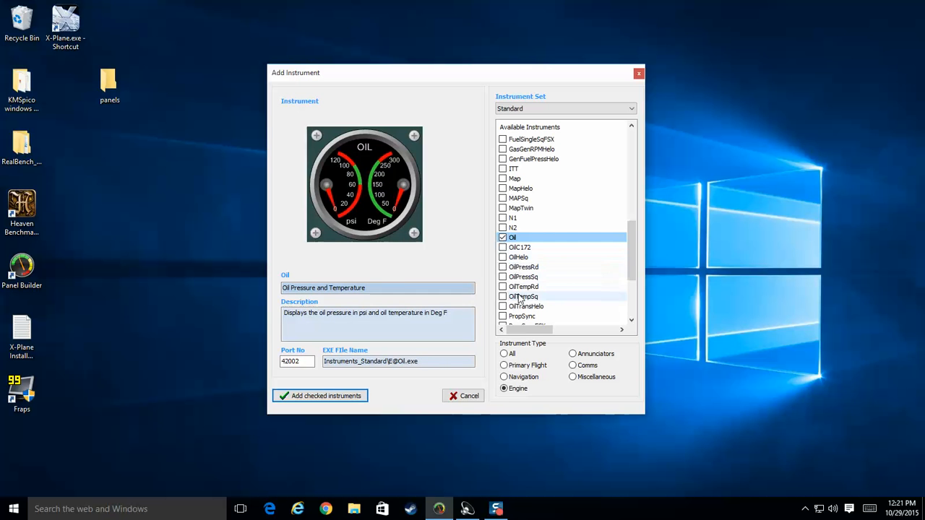
pyautogui.click(520, 267)
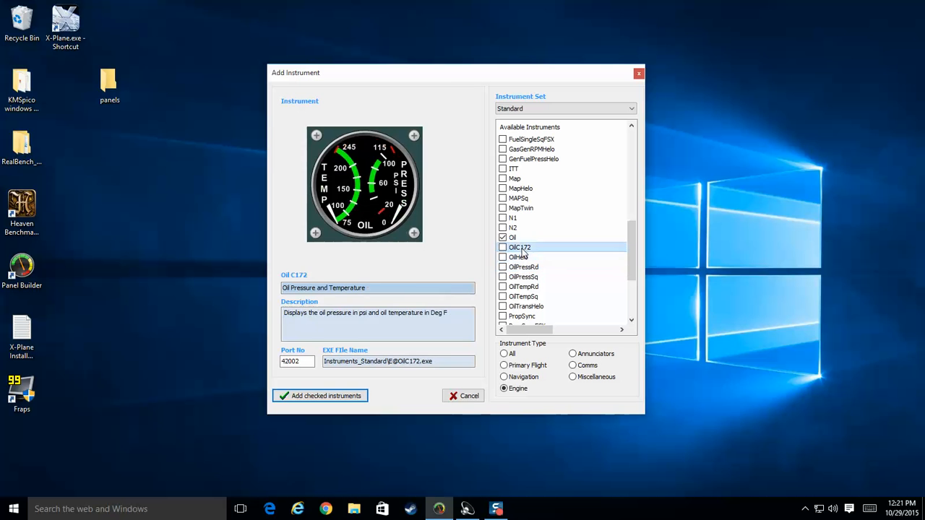
pyautogui.click(345, 399)
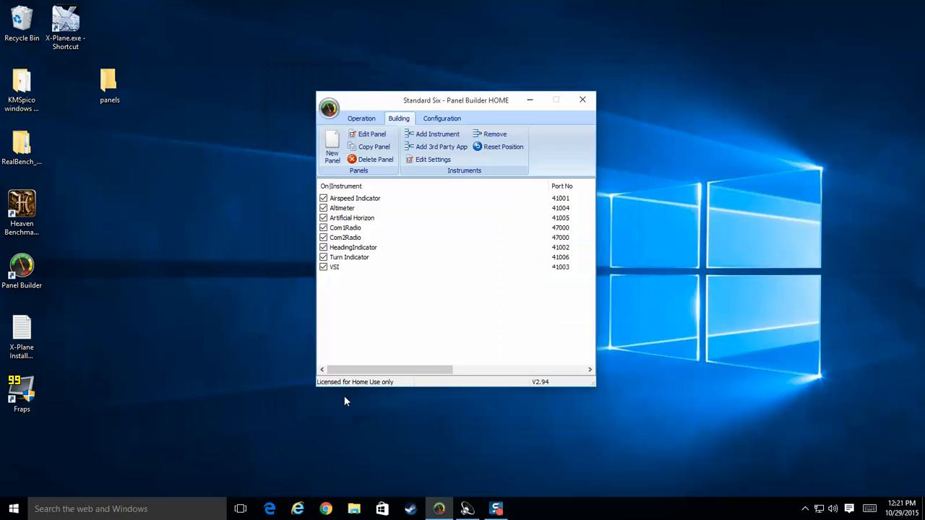
# Step: Start the panel and lock the oil gauge in the gap between the main gauges and the COM radios
pyautogui.click(360, 120)
pyautogui.click(336, 149)
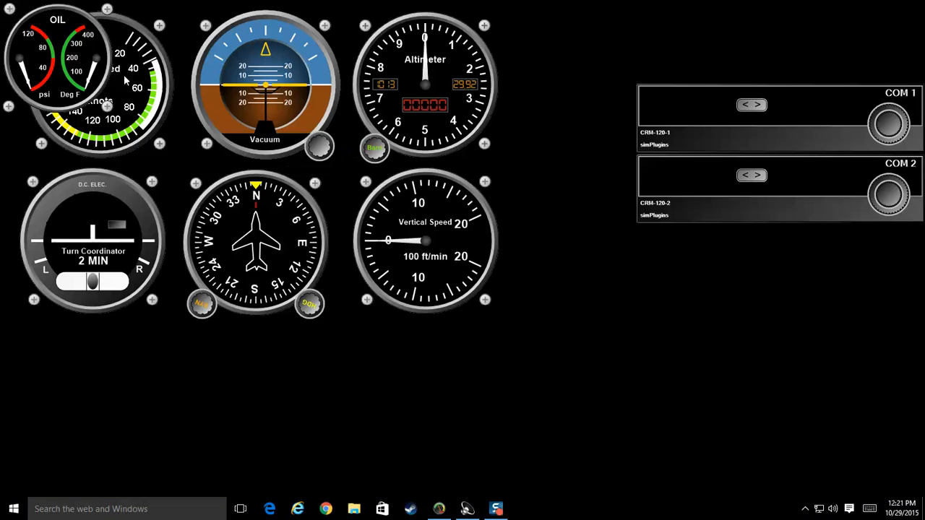
pyautogui.moveTo(68, 59); pyautogui.dragTo(568, 185)
pyautogui.scroll(3, 569, 191)
pyautogui.rightClick(568, 185)
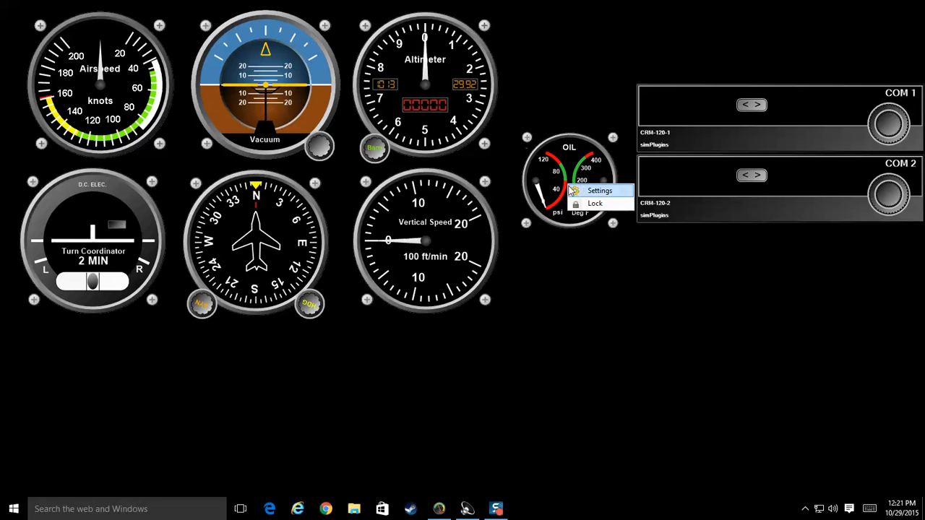
pyautogui.click(595, 203)
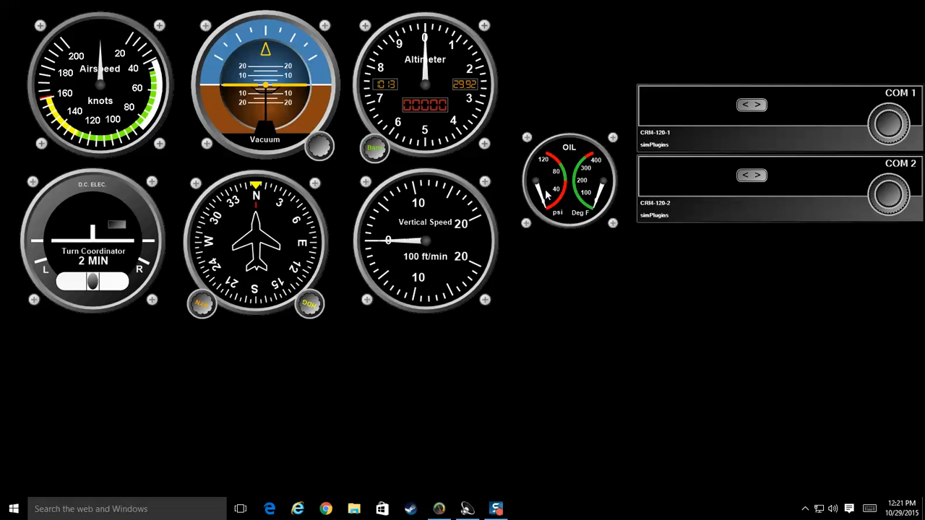
# Step: Return to the panel setup and load the saved baron panel
pyautogui.click(439, 509)
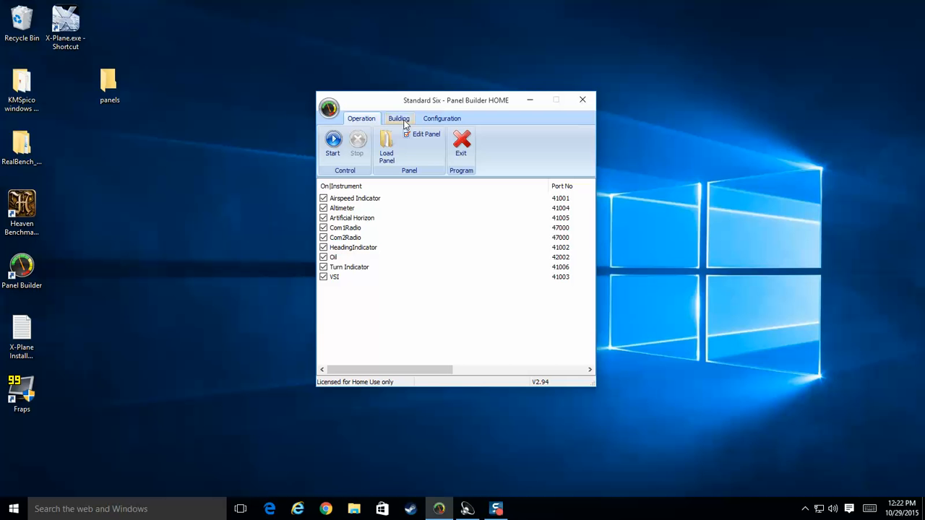
pyautogui.click(387, 144)
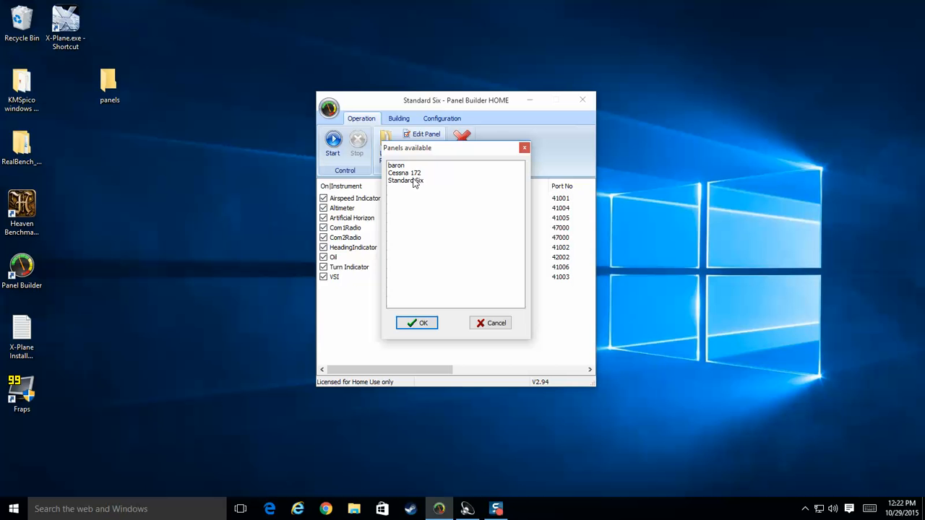
pyautogui.click(398, 167)
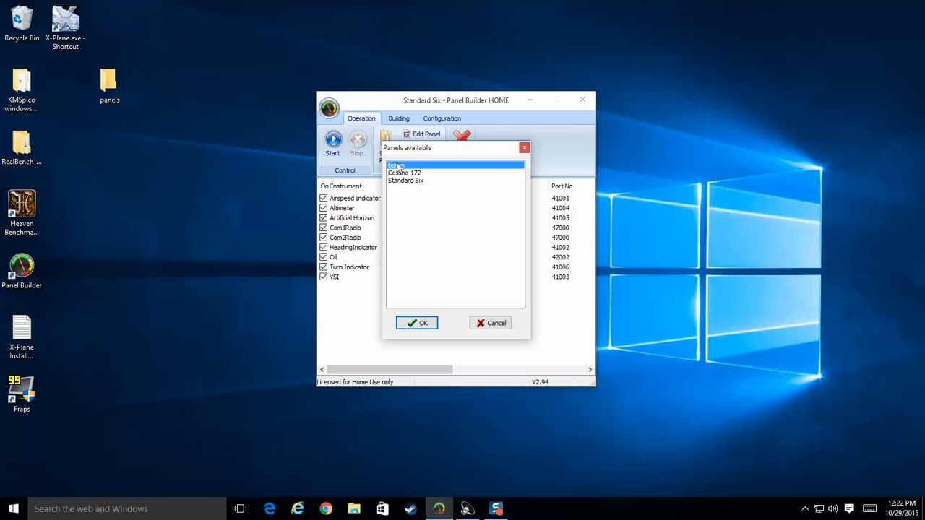
pyautogui.click(419, 323)
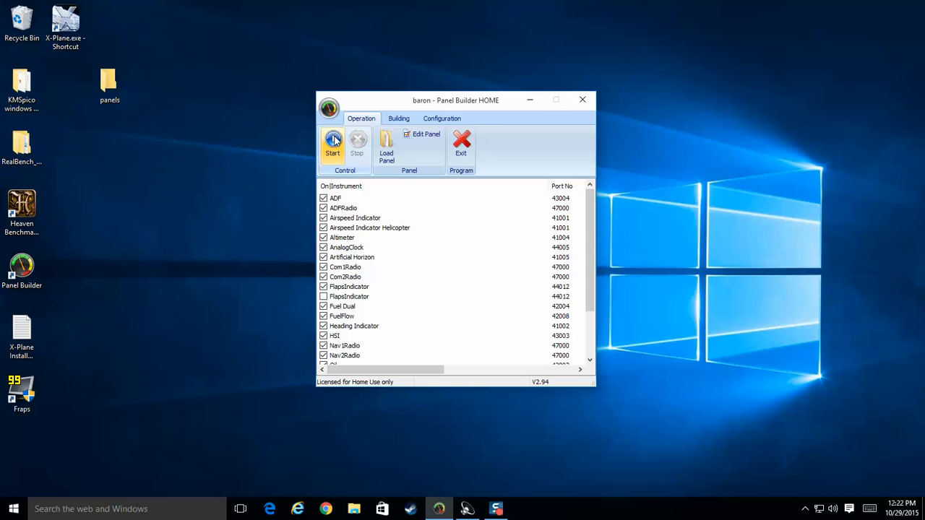
# Step: Look through the baron panel's instrument list and load the Cessna 172 panel in its place
pyautogui.moveTo(586, 234); pyautogui.dragTo(586, 304)
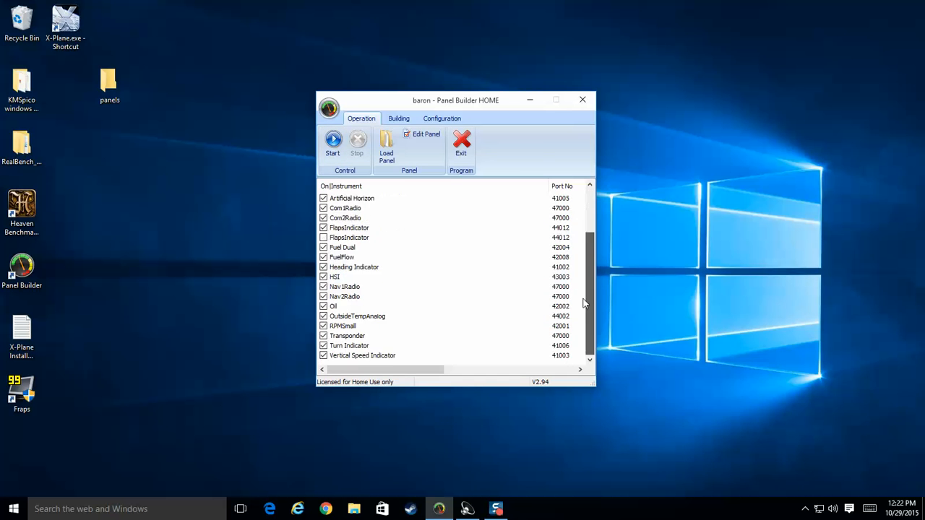
pyautogui.scroll(2, 586, 304)
pyautogui.click(387, 148)
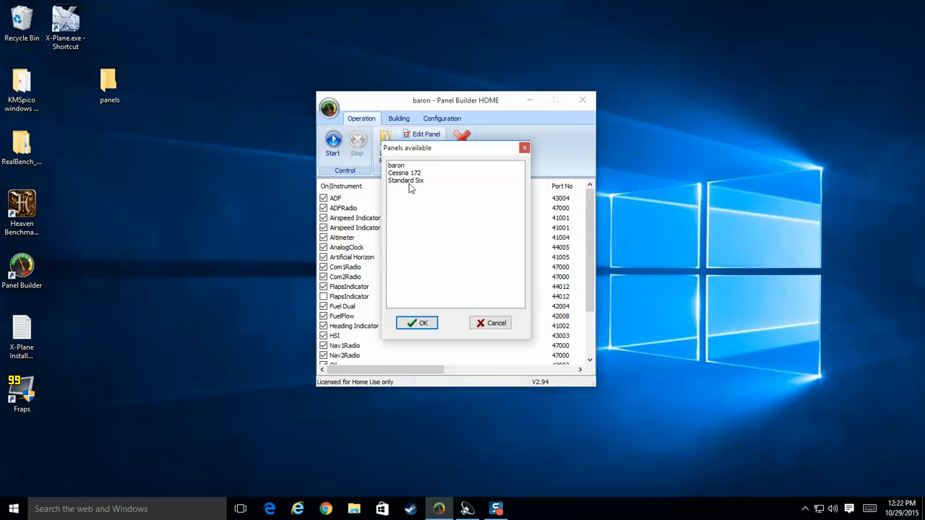
pyautogui.click(406, 173)
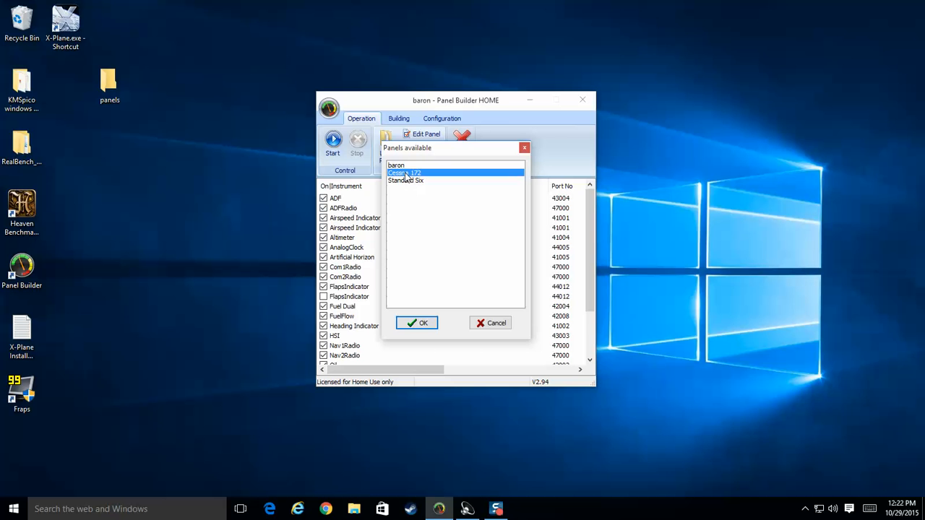
pyautogui.click(419, 323)
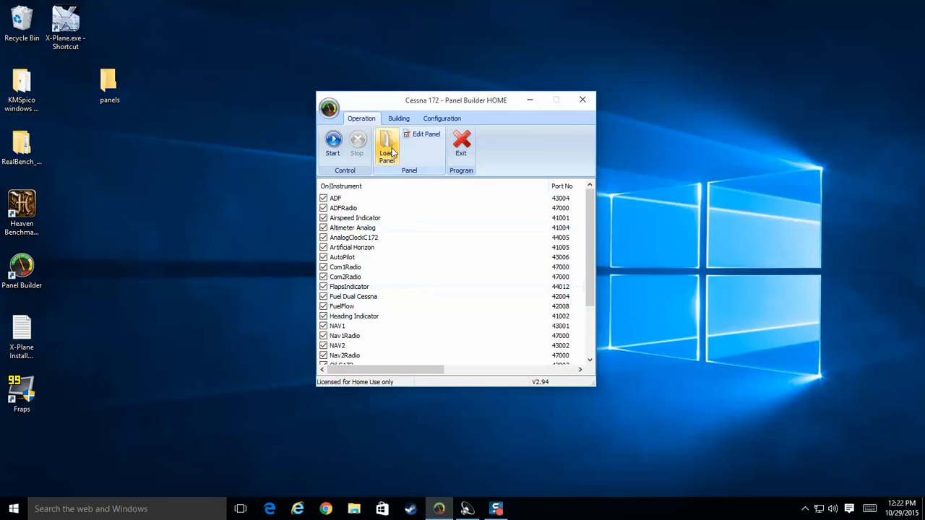
# Step: Load the baron panel again and start it
pyautogui.click(390, 152)
pyautogui.click(409, 169)
pyautogui.click(423, 324)
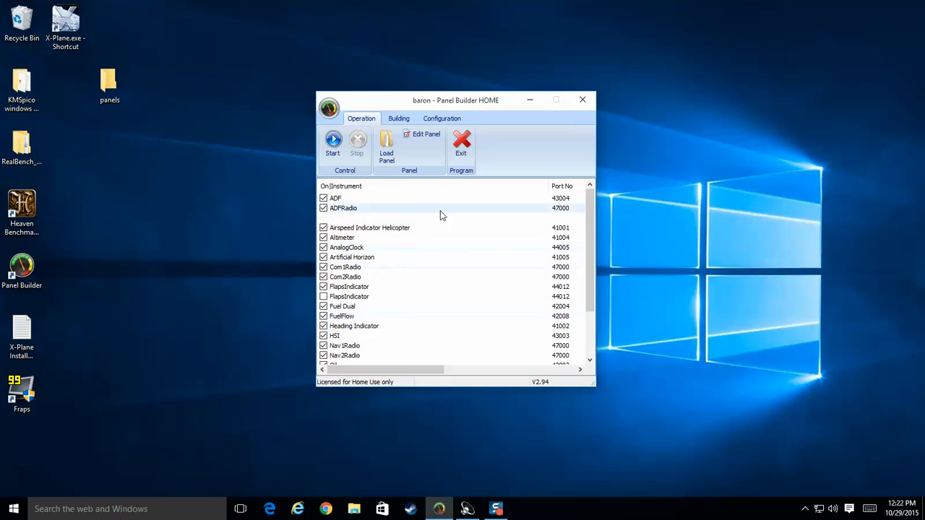
pyautogui.click(333, 144)
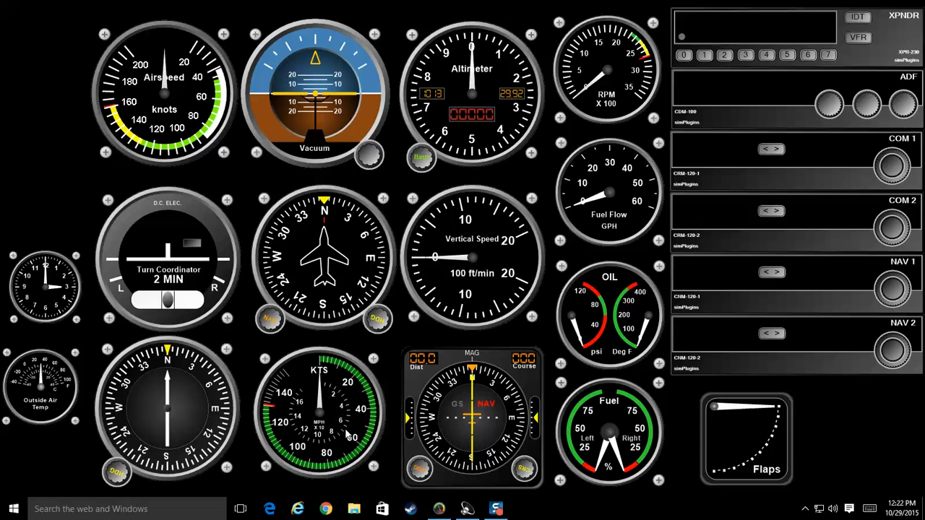
# Step: Return to the panel setup, disable the Airspeed Indicator Helicopter, and restart the panel
pyautogui.click(438, 509)
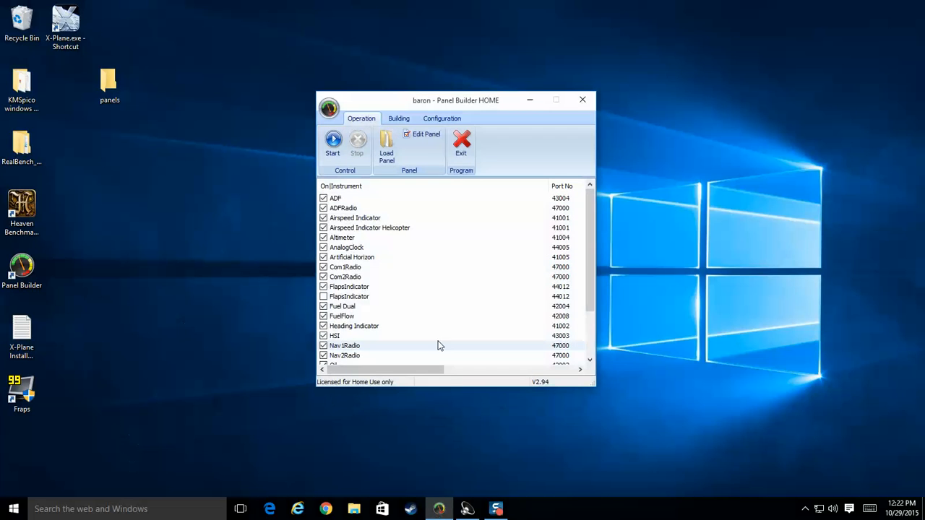
pyautogui.click(337, 229)
pyautogui.click(323, 227)
pyautogui.click(342, 144)
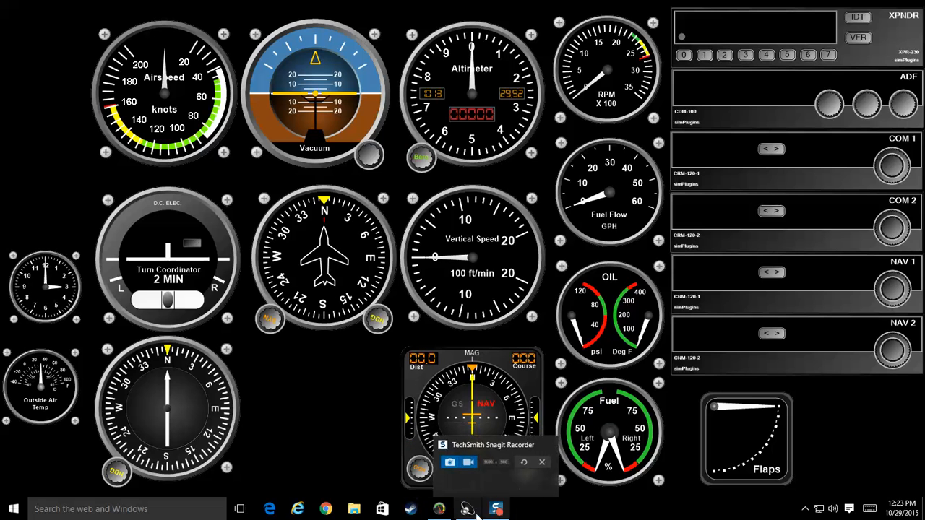
# Step: Return to the panel setup and add TrimIndicator and TrimIndicatorRudder from the Standard set's list of all instruments
pyautogui.click(446, 510)
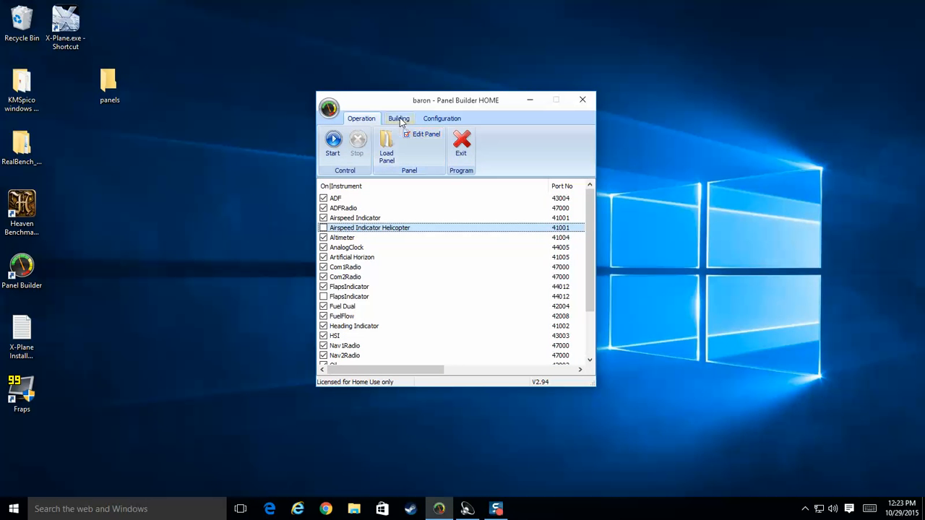
pyautogui.click(400, 120)
pyautogui.click(435, 135)
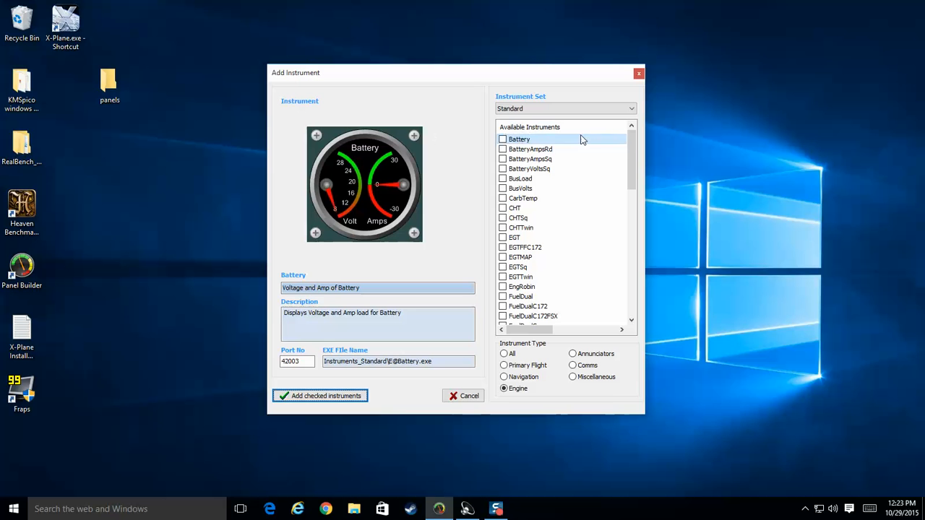
pyautogui.moveTo(630, 148); pyautogui.dragTo(640, 279)
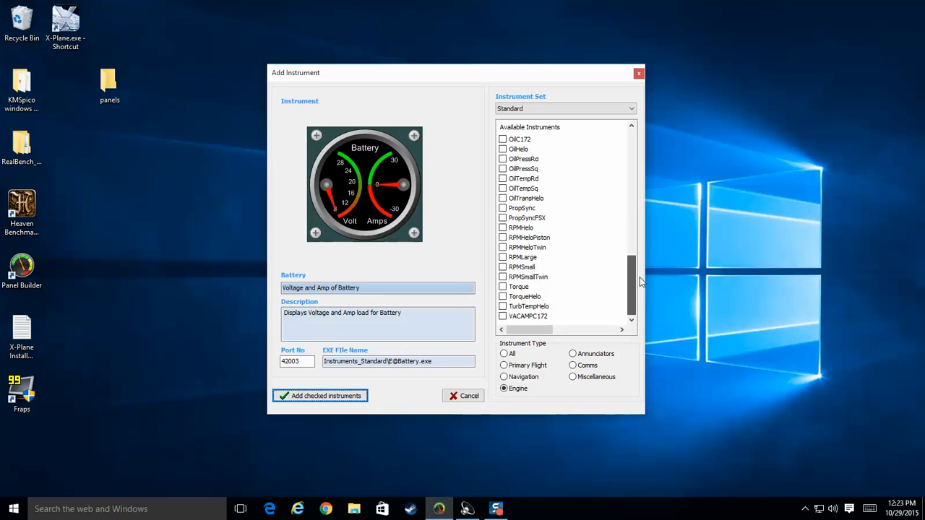
pyautogui.click(504, 354)
pyautogui.moveTo(632, 142); pyautogui.dragTo(633, 300)
pyautogui.click(539, 248)
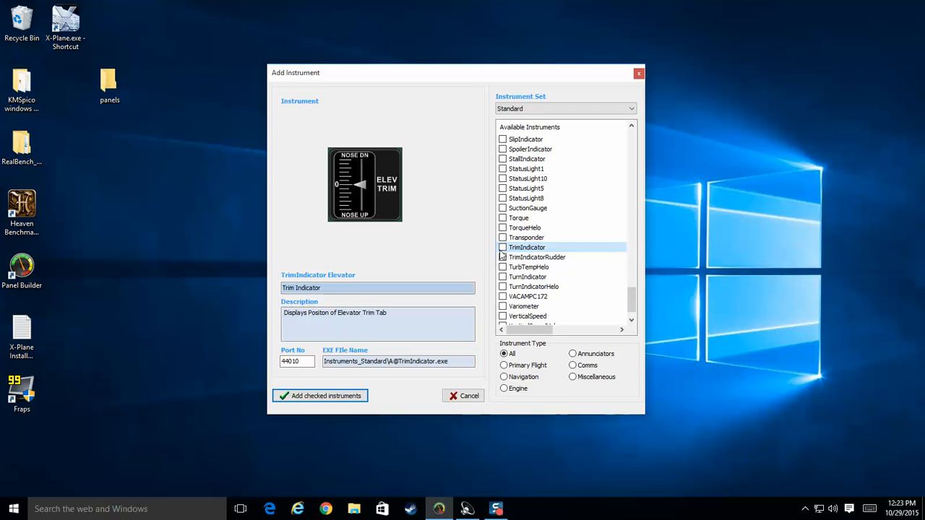
pyautogui.click(502, 247)
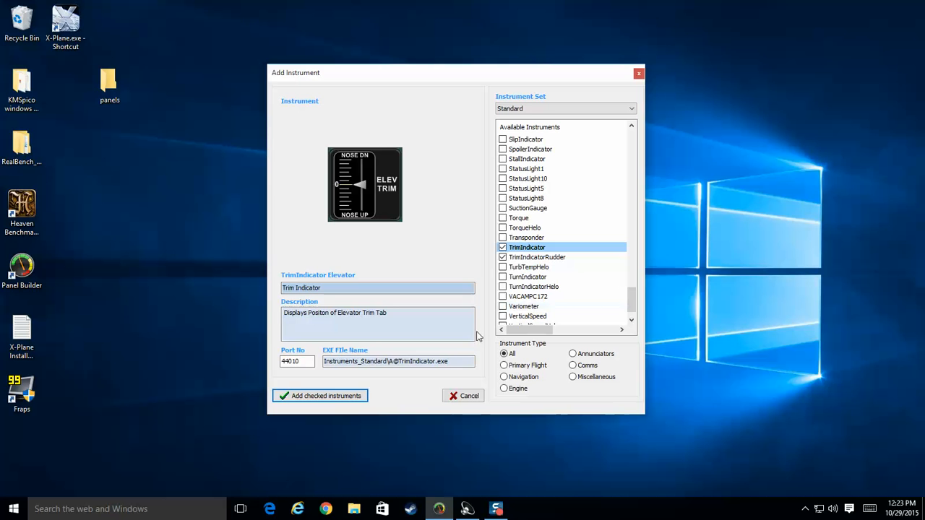
pyautogui.click(352, 402)
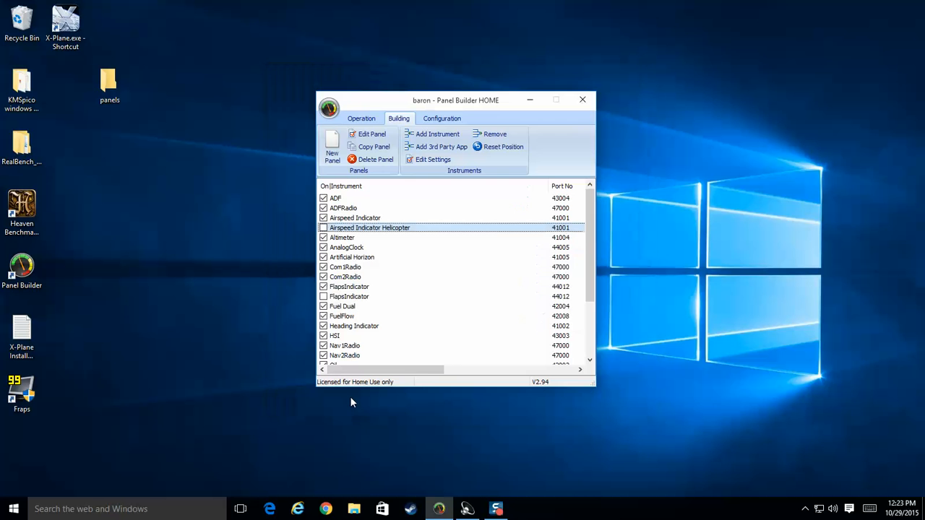
# Step: Start the panel, then move the rudder and elevator trim indicators into the space beside the Flaps gauge and shrink them
pyautogui.click(361, 118)
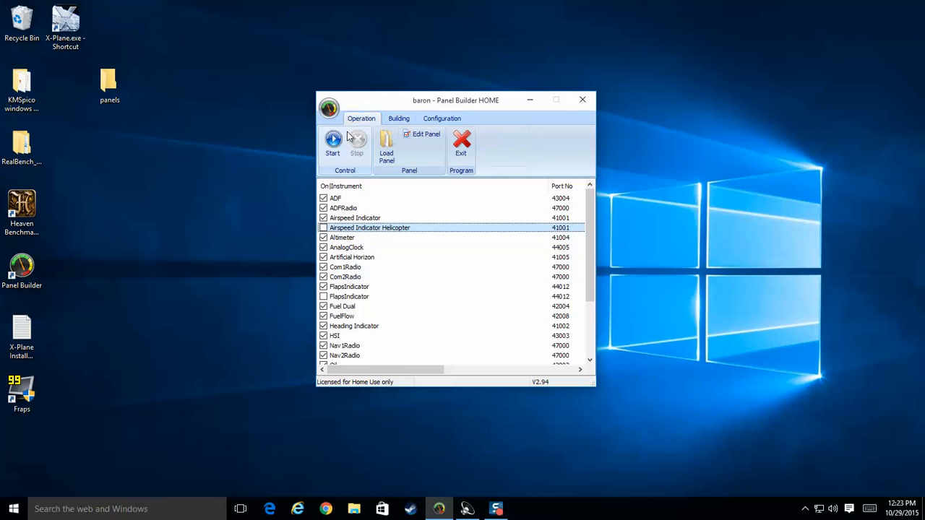
pyautogui.click(336, 141)
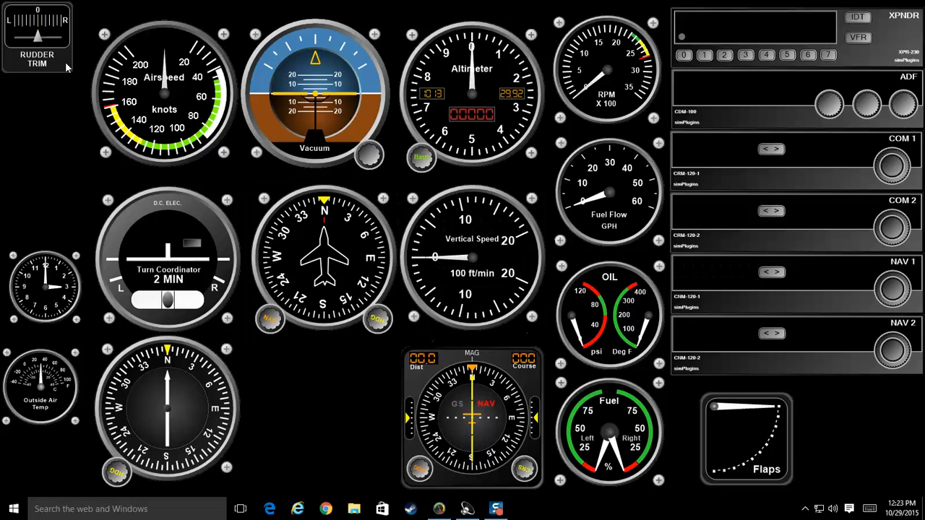
pyautogui.moveTo(62, 69); pyautogui.dragTo(874, 429)
pyautogui.scroll(-4, 874, 429)
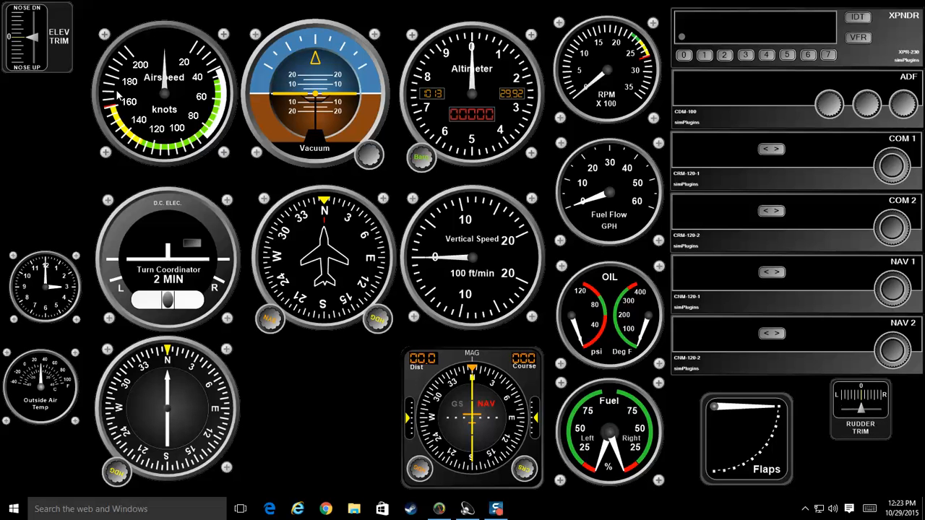
pyautogui.moveTo(45, 45); pyautogui.dragTo(899, 436)
pyautogui.scroll(-4, 871, 457)
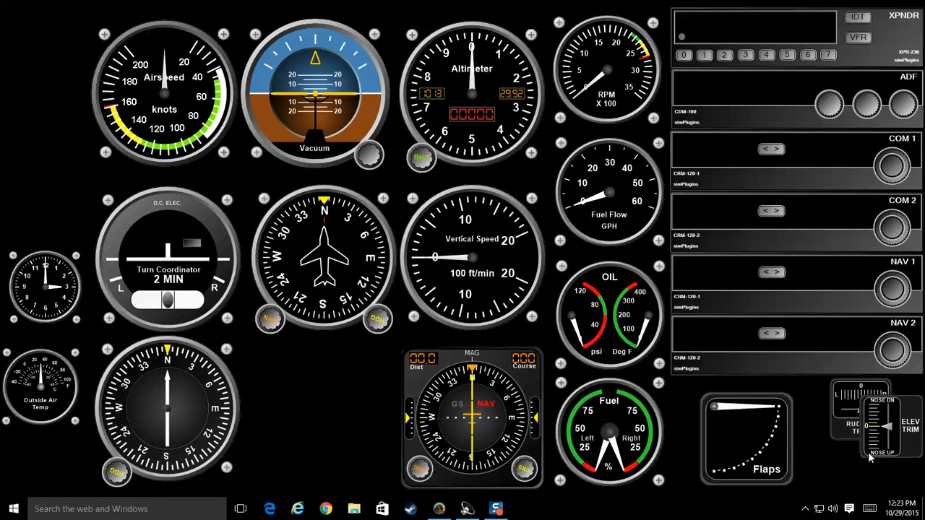
# Step: Arrange the rudder trim and elevator trim indicators side by side next to the Flaps gauge and lock both
pyautogui.moveTo(843, 418); pyautogui.dragTo(812, 444)
pyautogui.moveTo(877, 444); pyautogui.dragTo(879, 461)
pyautogui.rightClick(838, 440)
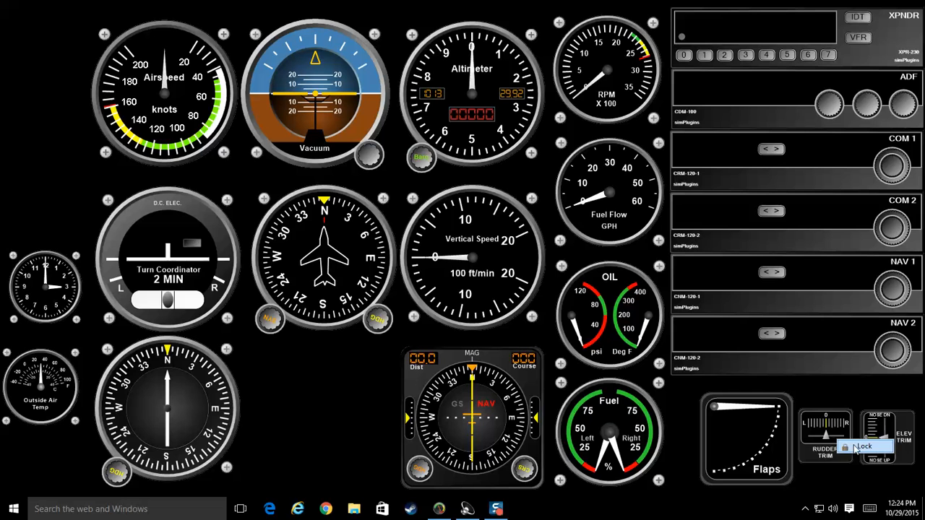
pyautogui.rightClick(870, 444)
pyautogui.click(896, 451)
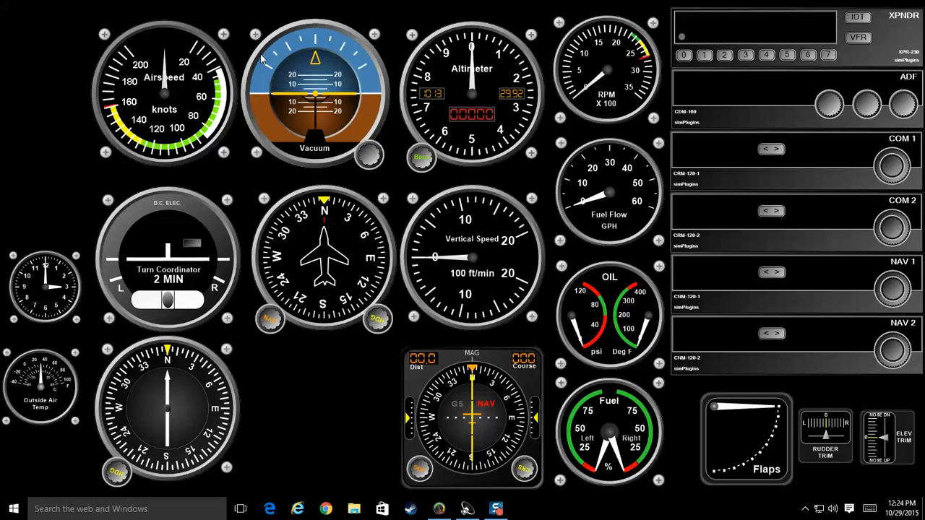
# Step: Return to the panel setup and add the Gear instrument from the Standard set
pyautogui.click(438, 509)
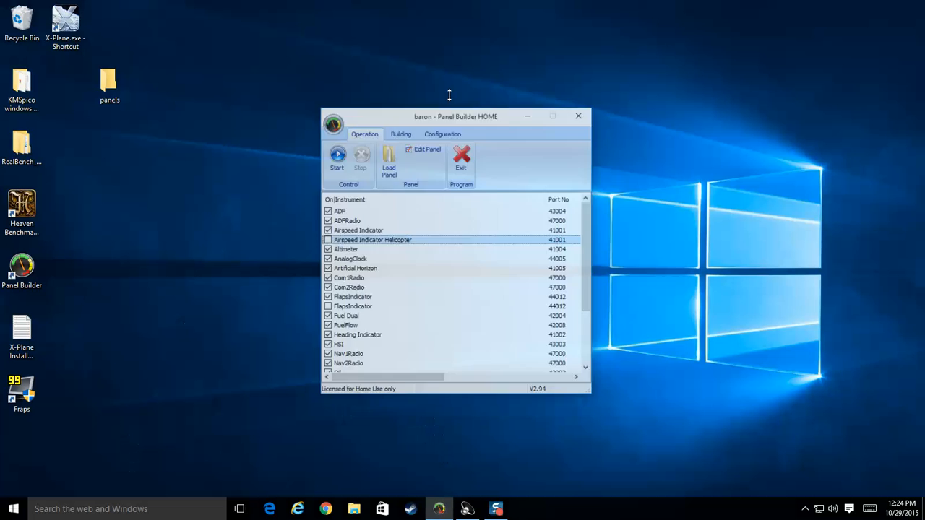
pyautogui.click(402, 120)
pyautogui.click(426, 134)
pyautogui.moveTo(632, 145); pyautogui.dragTo(634, 239)
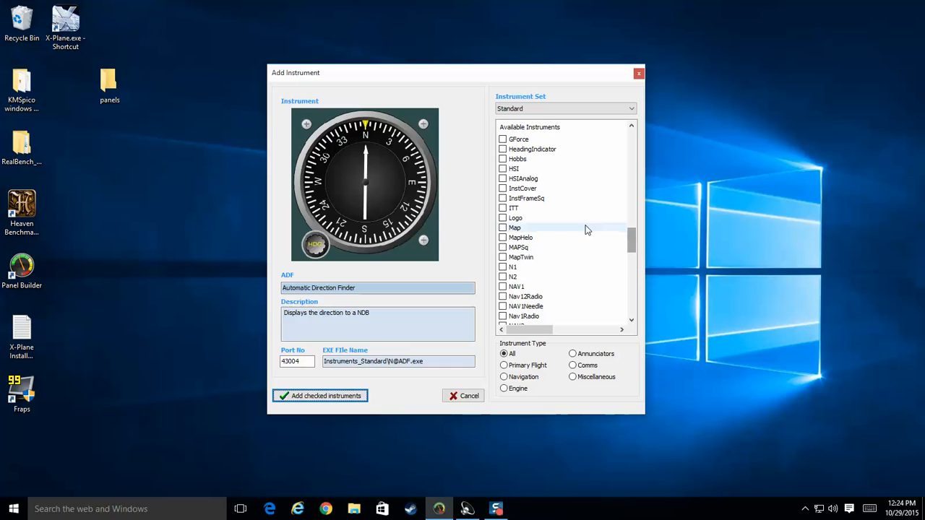
pyautogui.scroll(3, 562, 246)
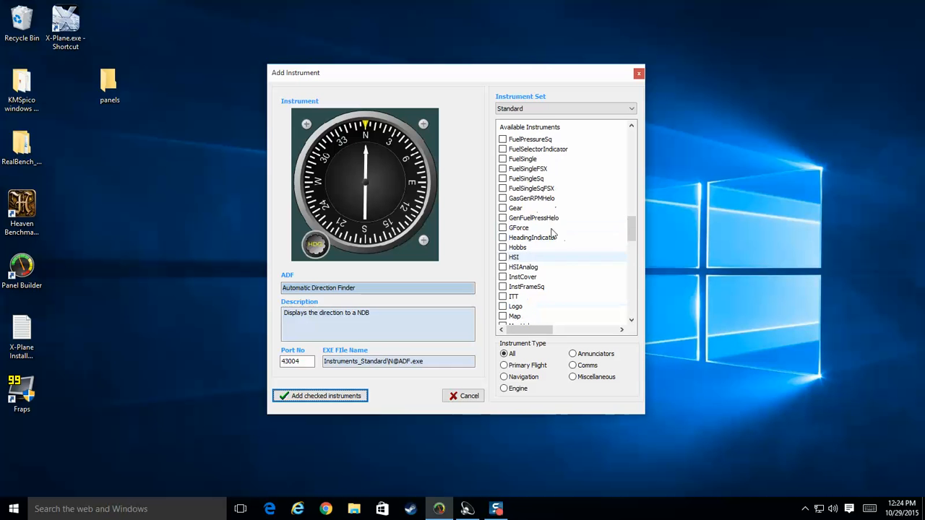
pyautogui.click(516, 208)
pyautogui.click(503, 208)
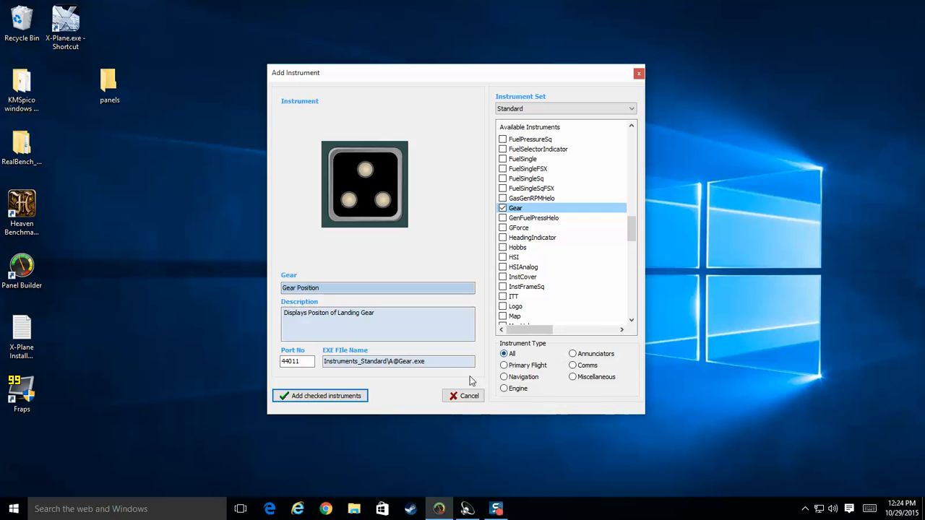
pyautogui.click(324, 396)
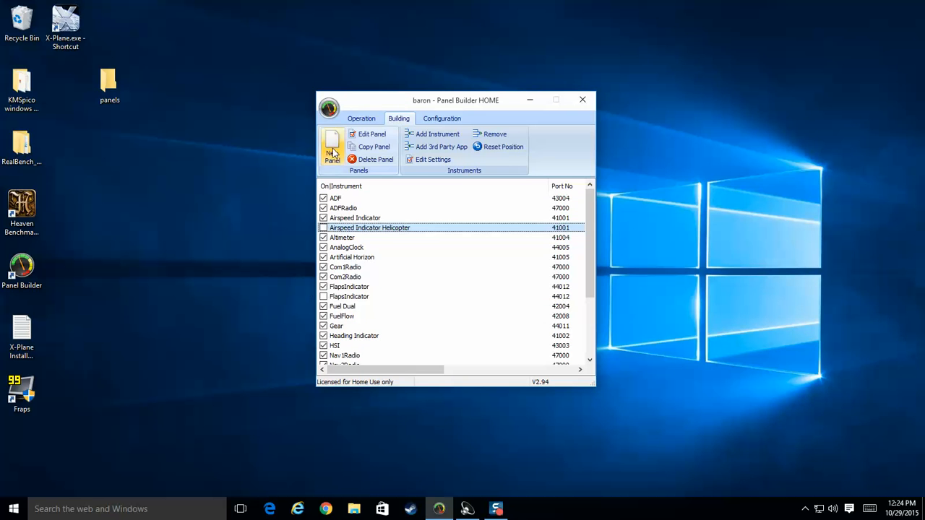
# Step: Start the panel, shrink the gear position indicator, and place it directly below the Outside Air Temp gauge
pyautogui.click(361, 118)
pyautogui.click(332, 146)
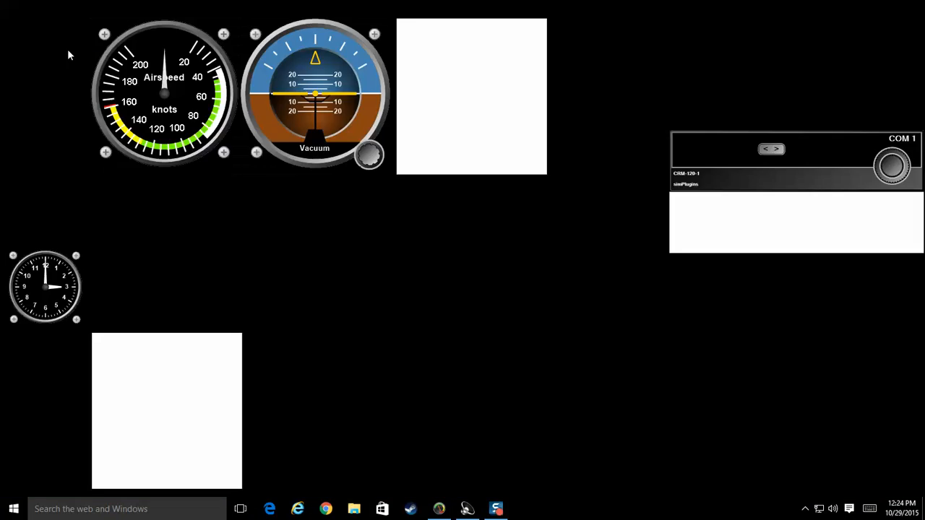
pyautogui.moveTo(304, 400); pyautogui.dragTo(310, 415)
pyautogui.scroll(-3, 310, 416)
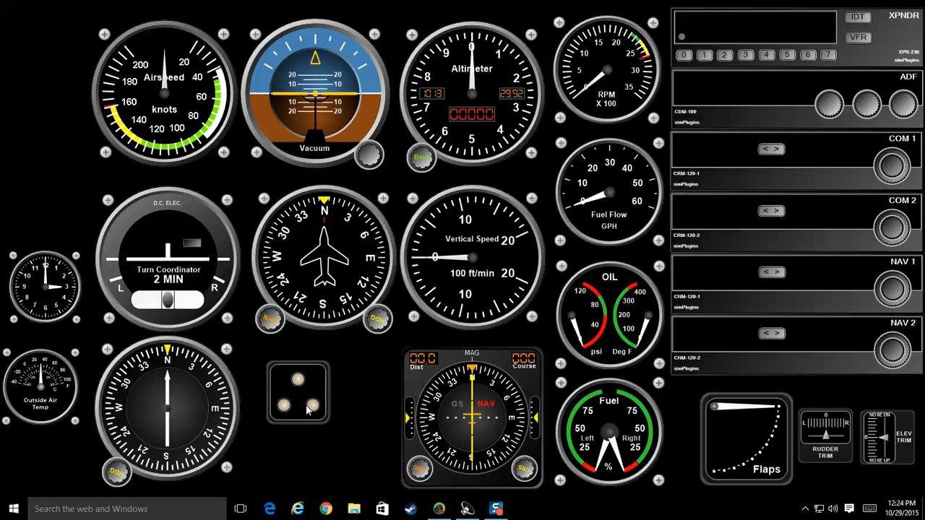
pyautogui.moveTo(301, 381); pyautogui.dragTo(45, 459)
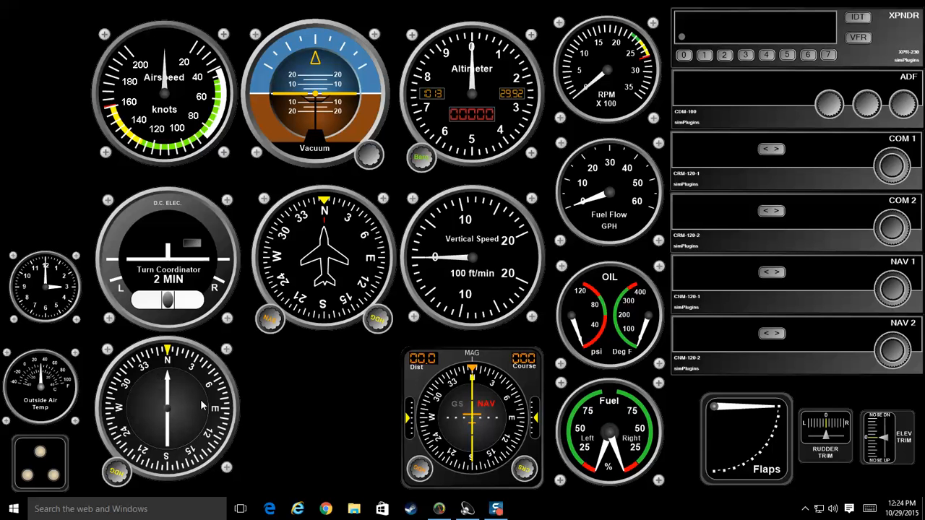
pyautogui.moveTo(444, 511)
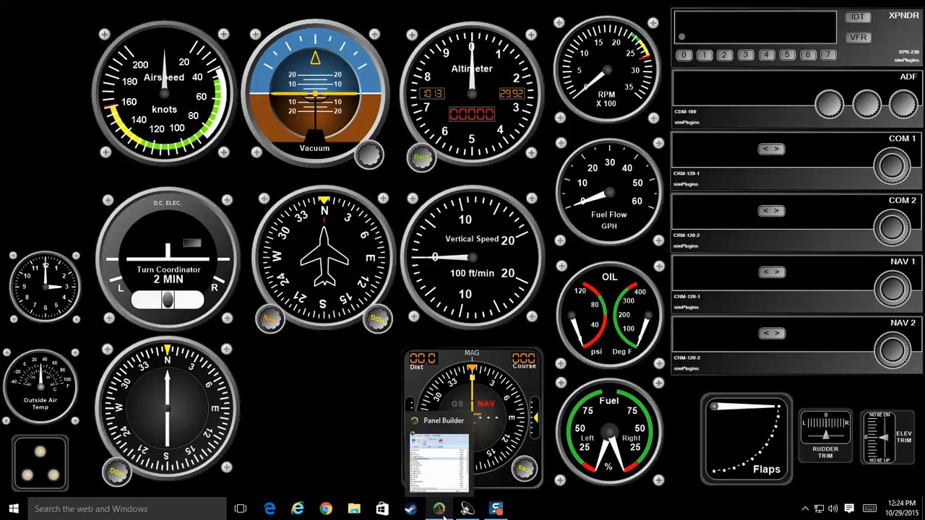